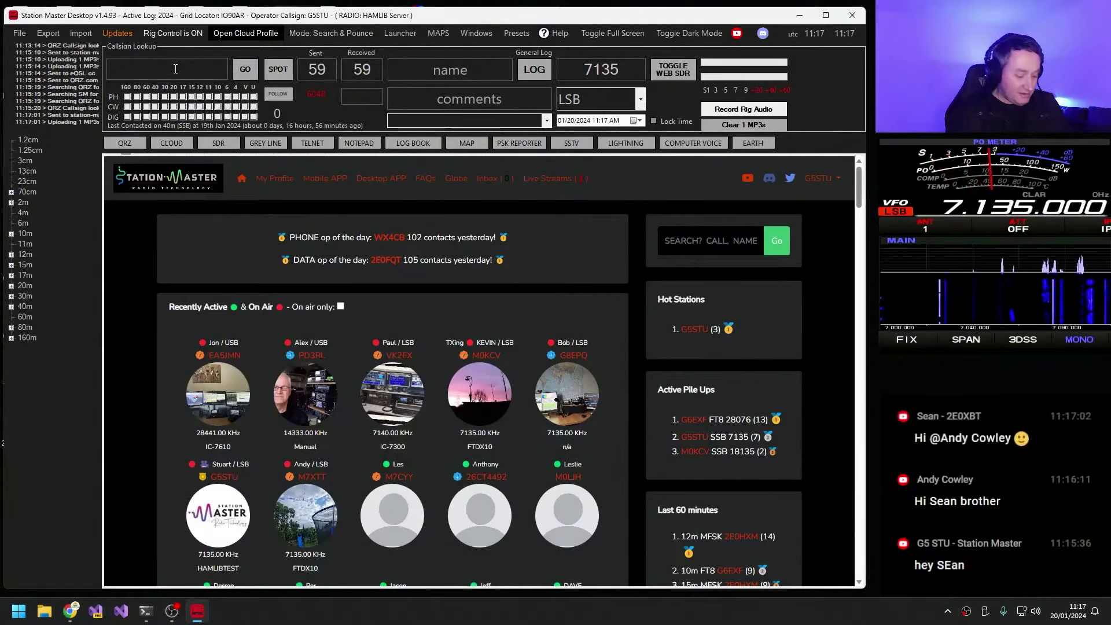
{"action": "type", "text": "G2ML"}
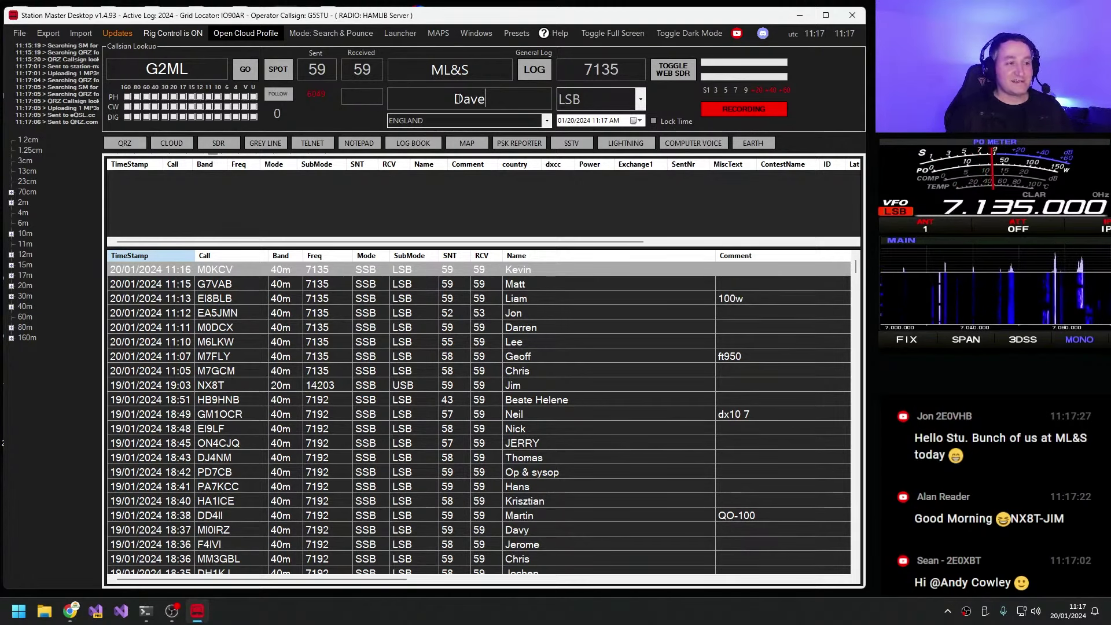
{"action": "left_click", "coordinate": [125, 144]}
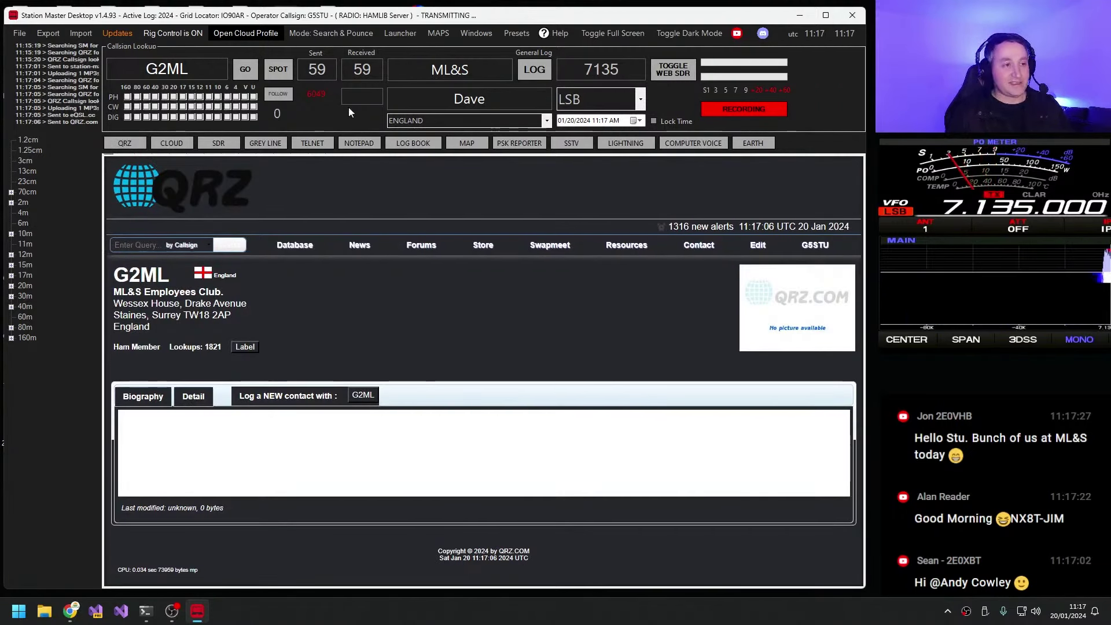
{"action": "left_click", "coordinate": [538, 72]}
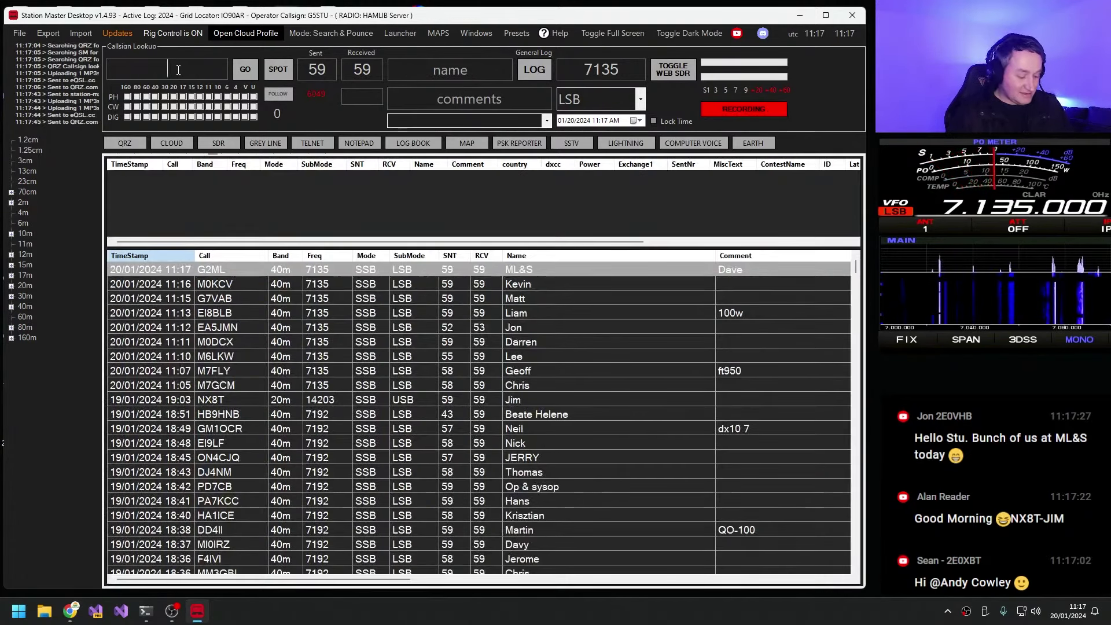
{"action": "type", "text": "2E0"}
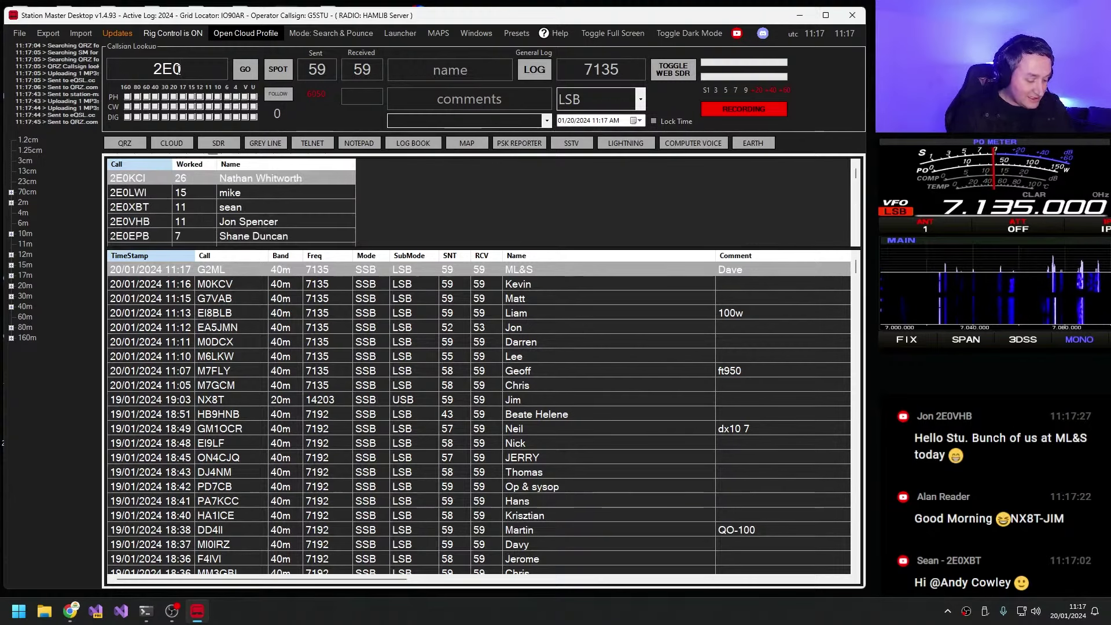
{"action": "type", "text": "SXX"}
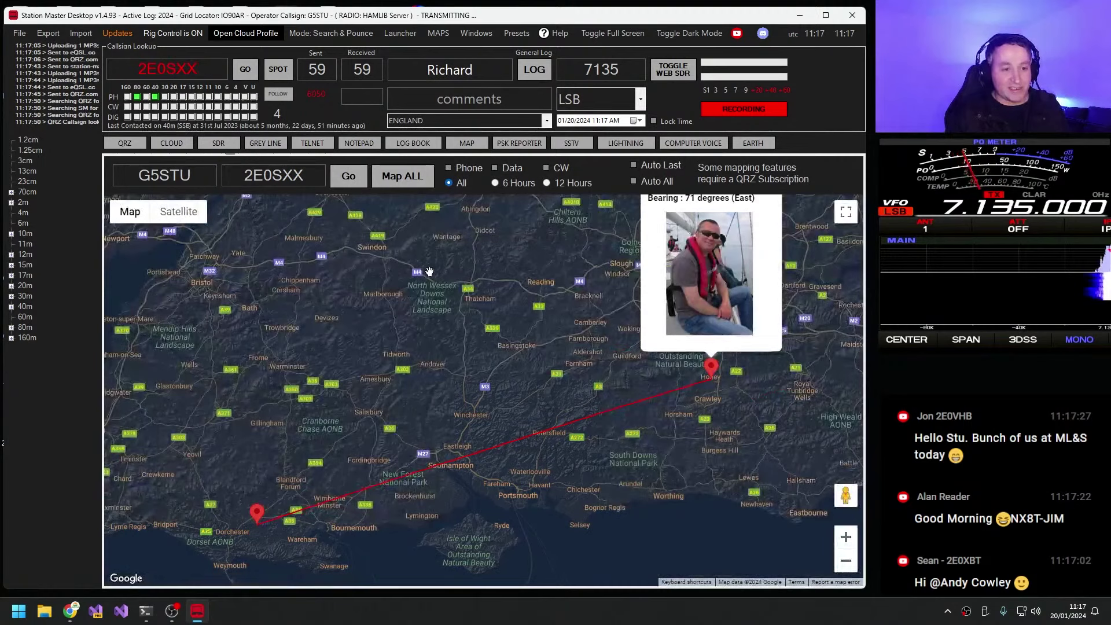
{"action": "left_click_drag", "start_coordinate": [429, 271], "coordinate": [432, 365]}
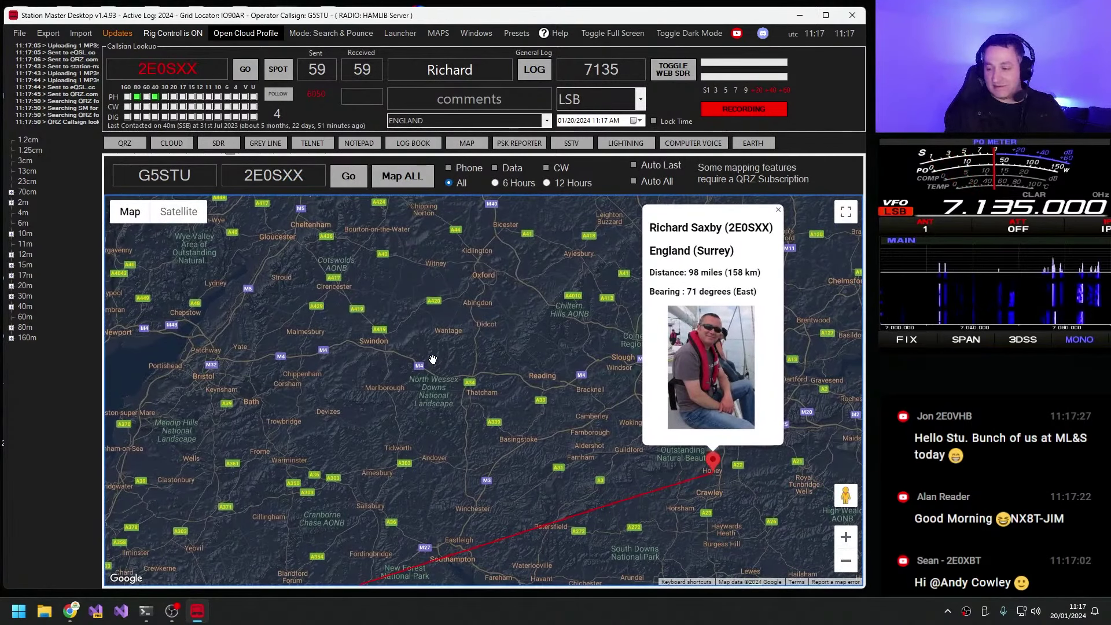
{"action": "left_click", "coordinate": [451, 99]}
{"action": "type", "text": "icom"}
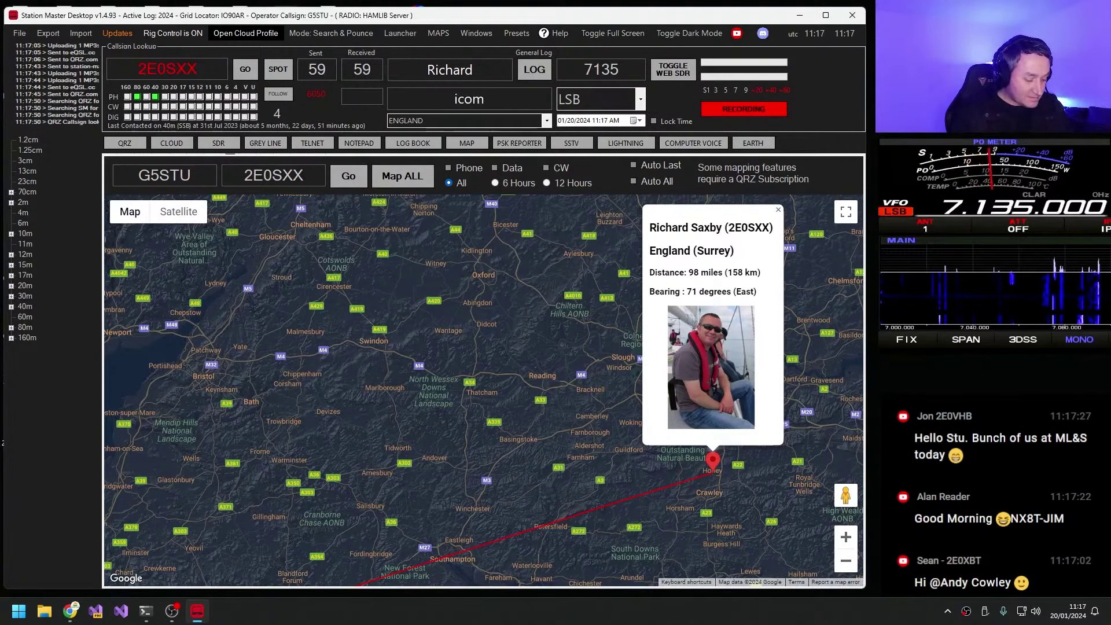
{"action": "type", "text": "7610"}
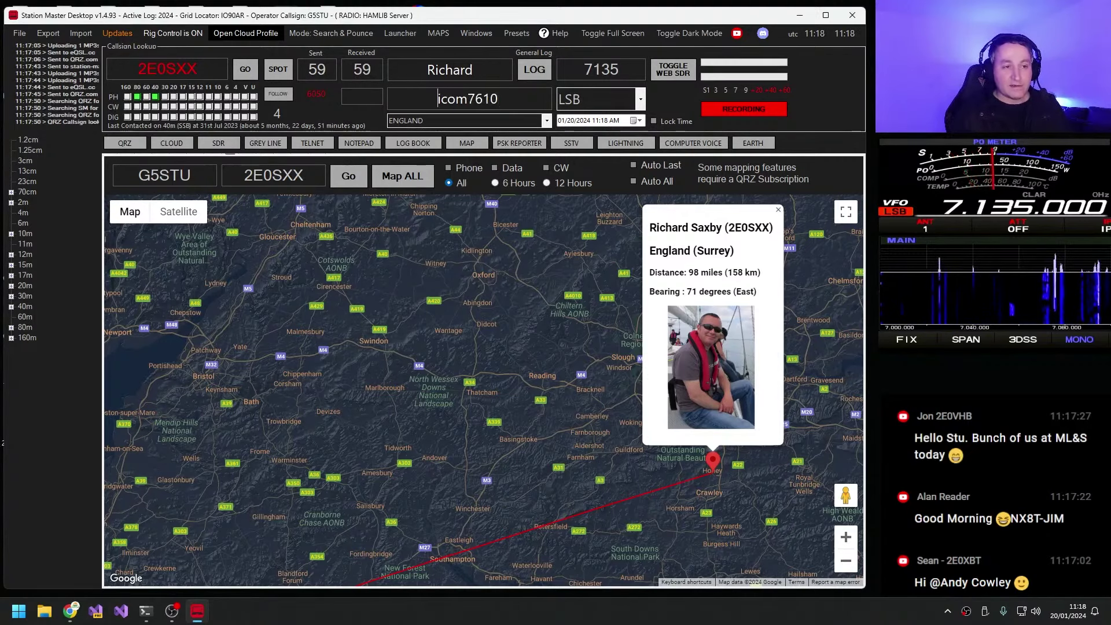
{"action": "key", "text": "BackSpace"}
{"action": "type", "text": "I"}
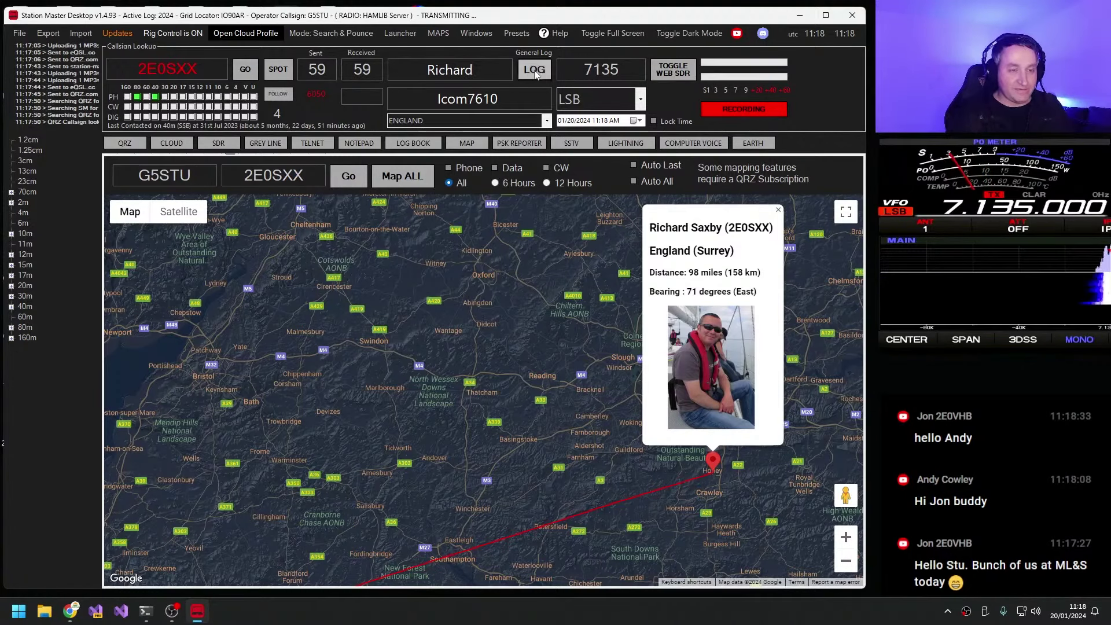
{"action": "key", "text": "Return"}
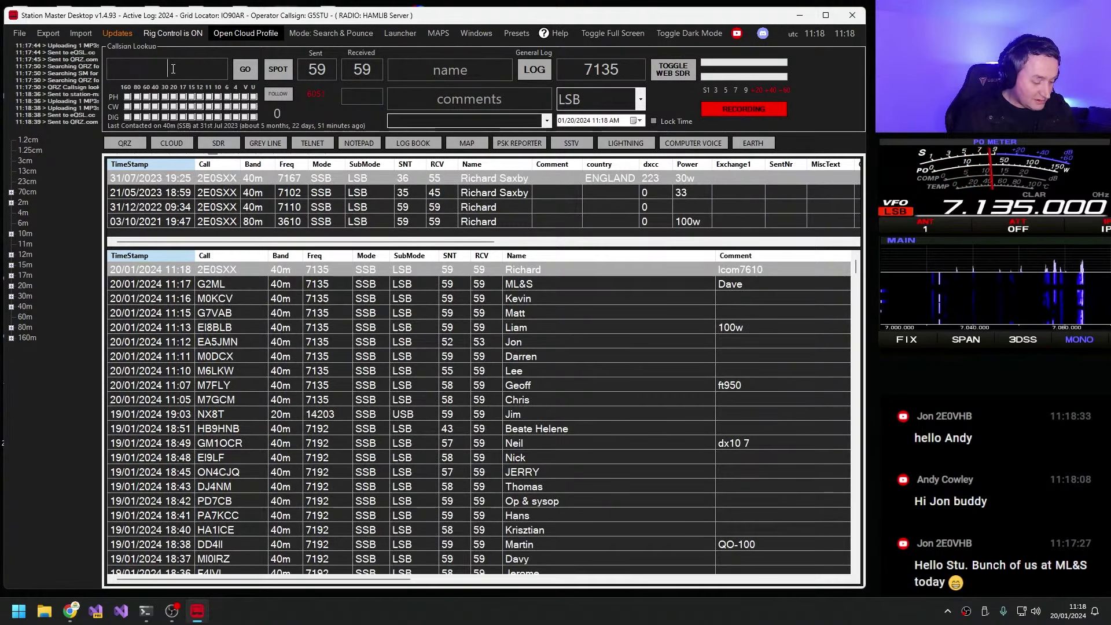
{"action": "type", "text": "2E0VHB"}
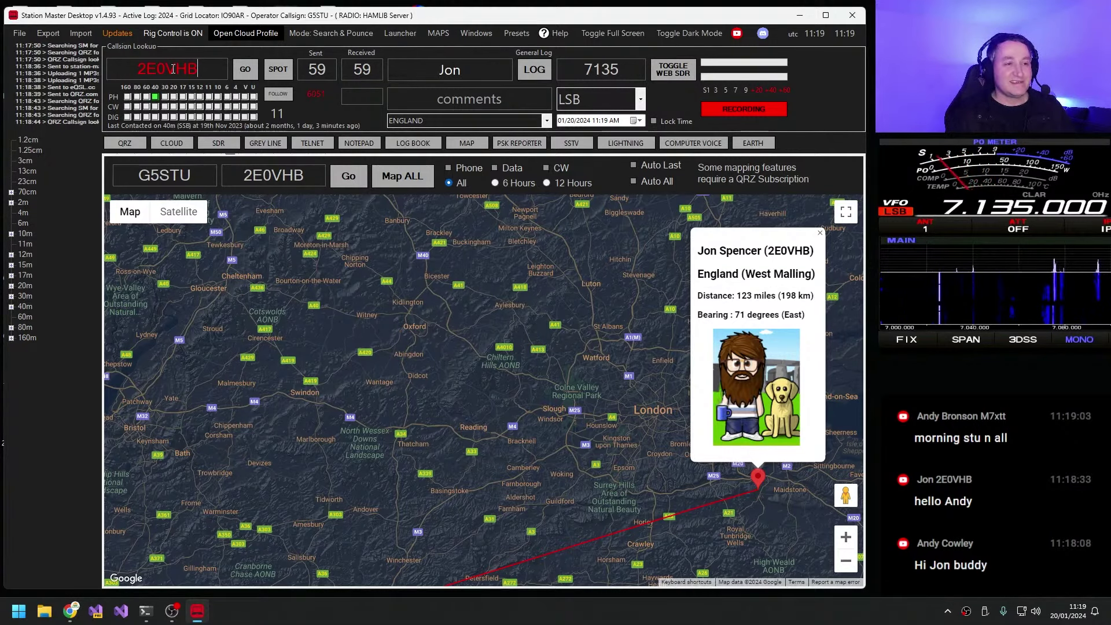
{"action": "key", "text": "Return"}
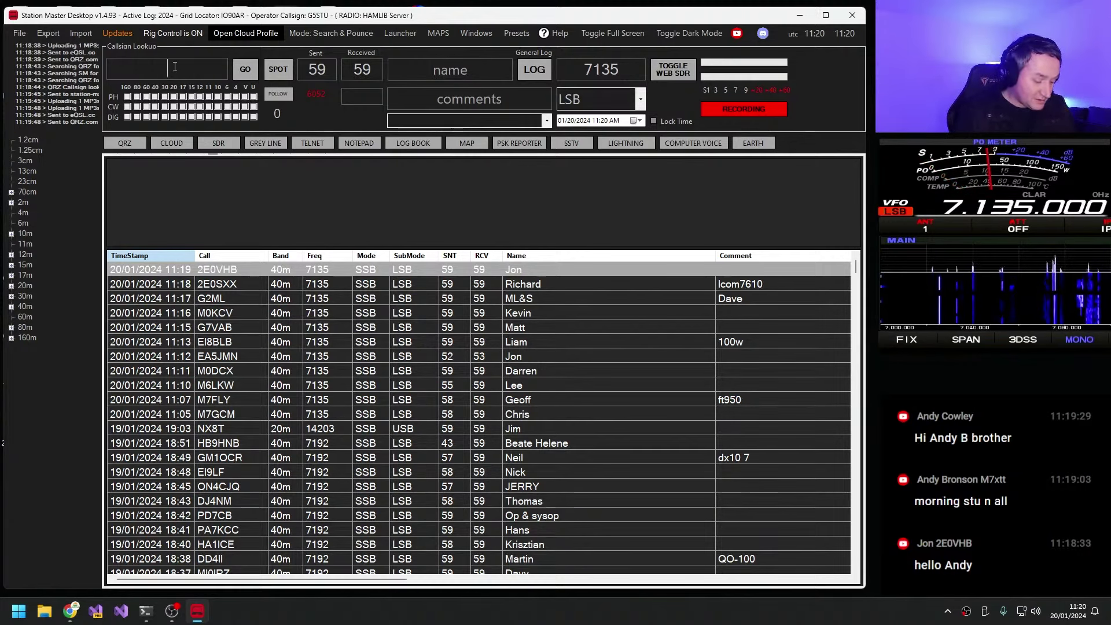
{"action": "type", "text": "V"}
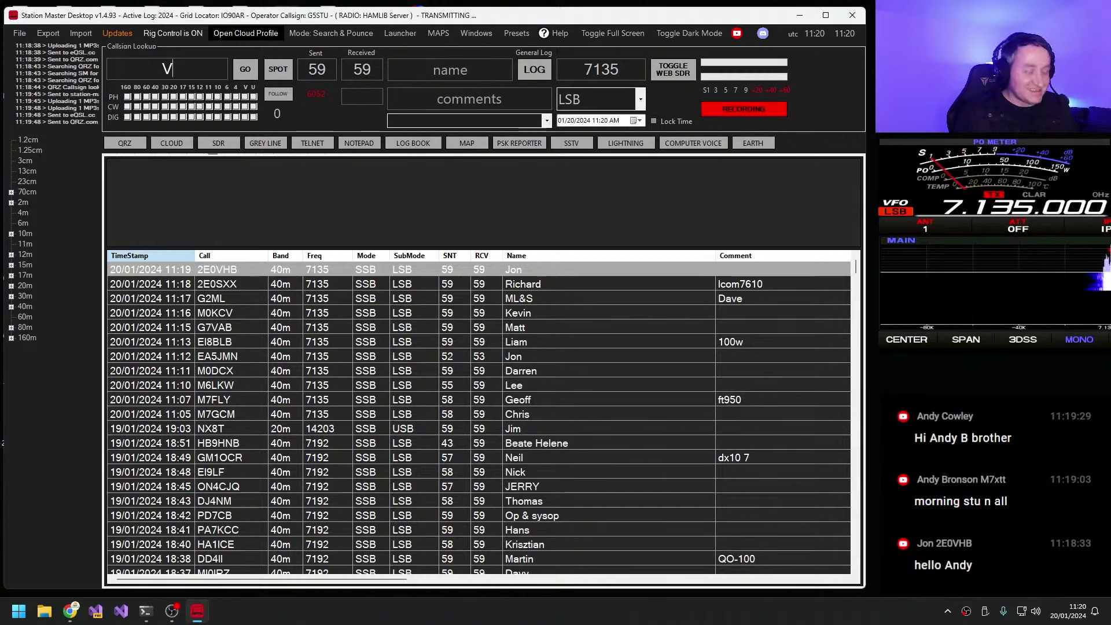
{"action": "type", "text": "K2OM"}
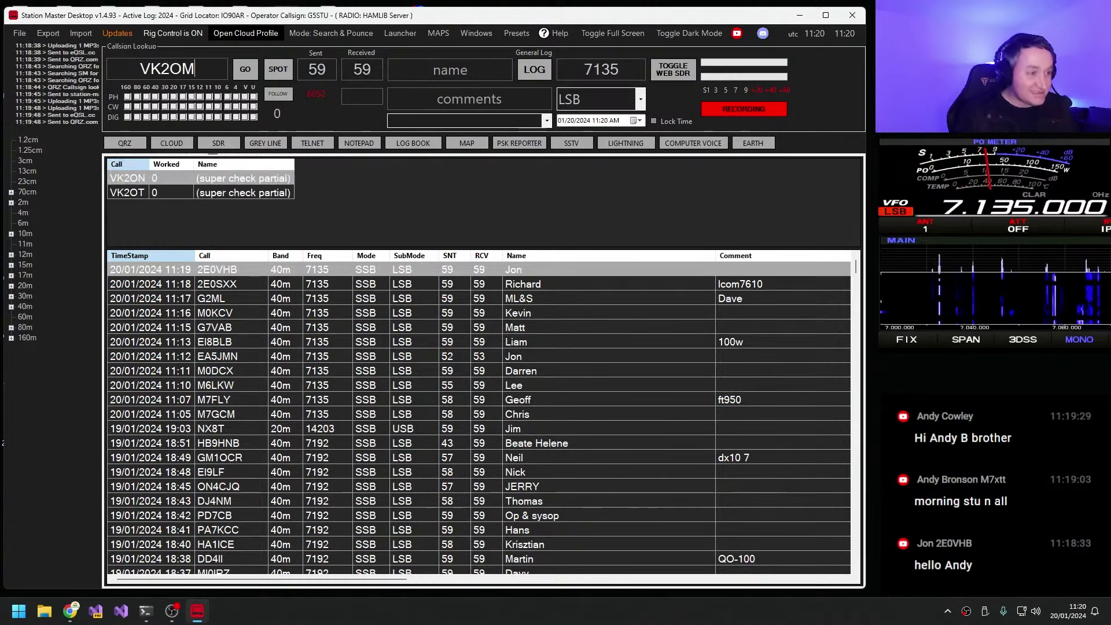
{"action": "type", "text": "GG2ML/"}
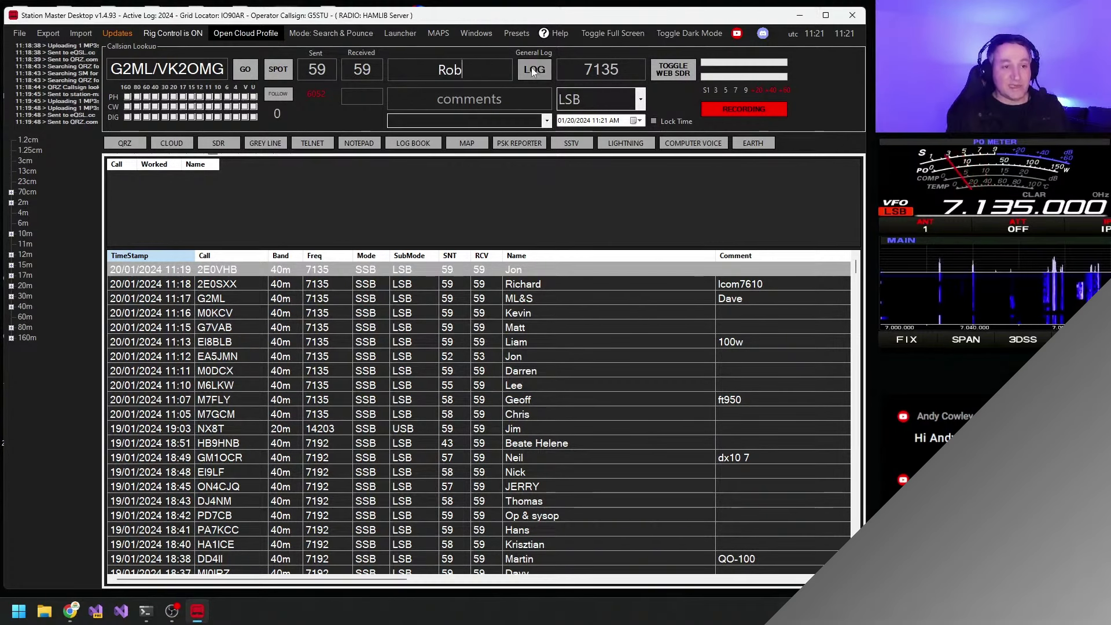
{"action": "left_click", "coordinate": [534, 70]}
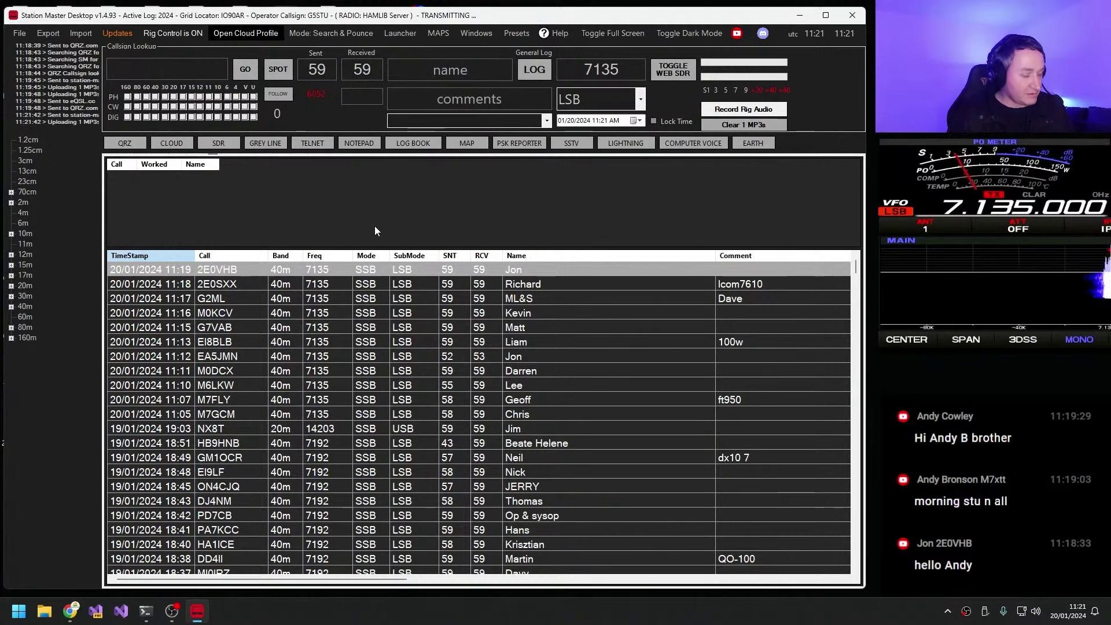
{"action": "left_click", "coordinate": [171, 68]}
{"action": "type", "text": "2E0"}
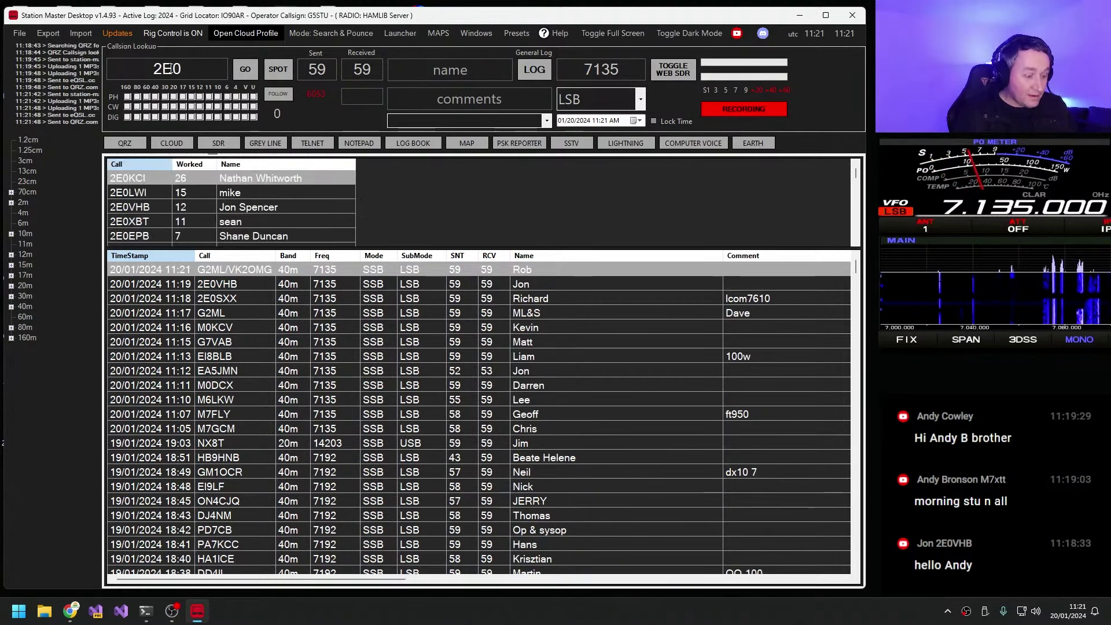
{"action": "type", "text": "FPH"}
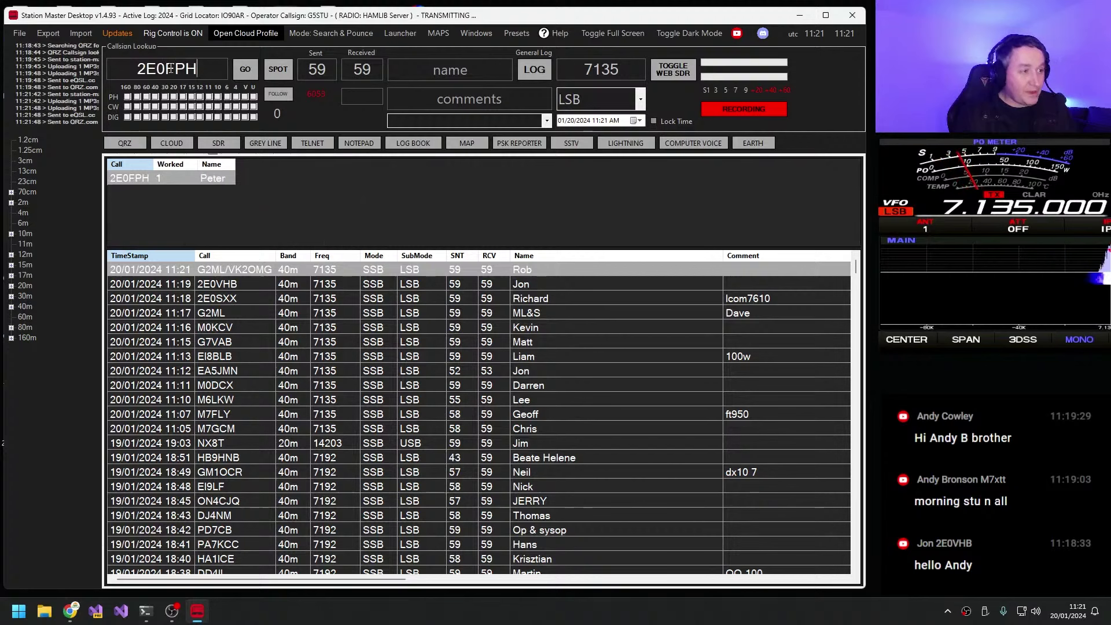
{"action": "key", "text": "Return"}
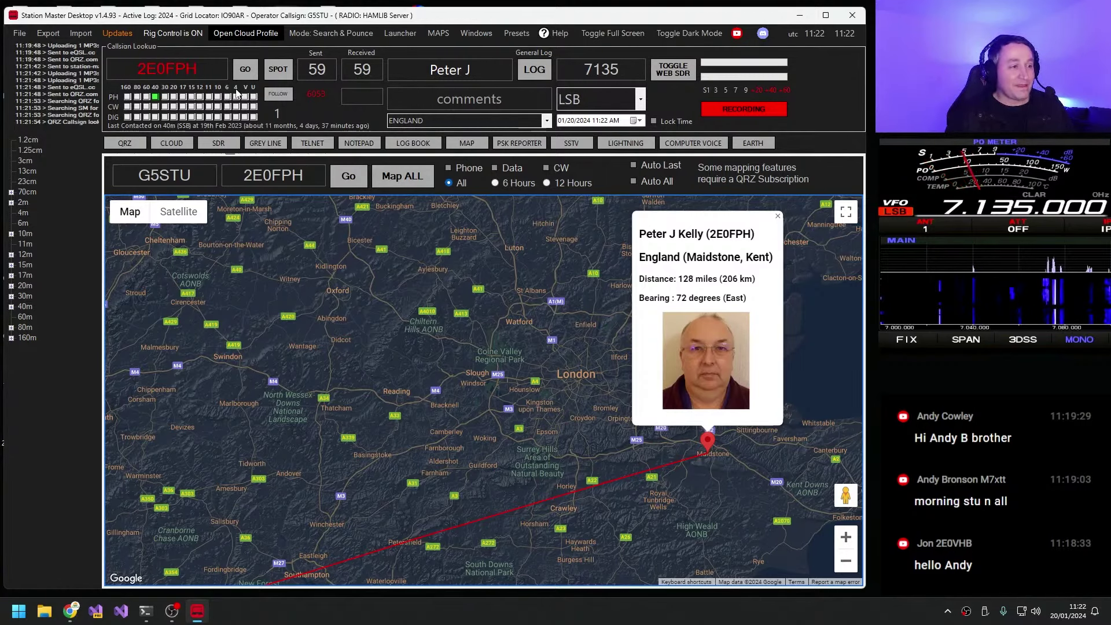
{"action": "key", "text": "Return"}
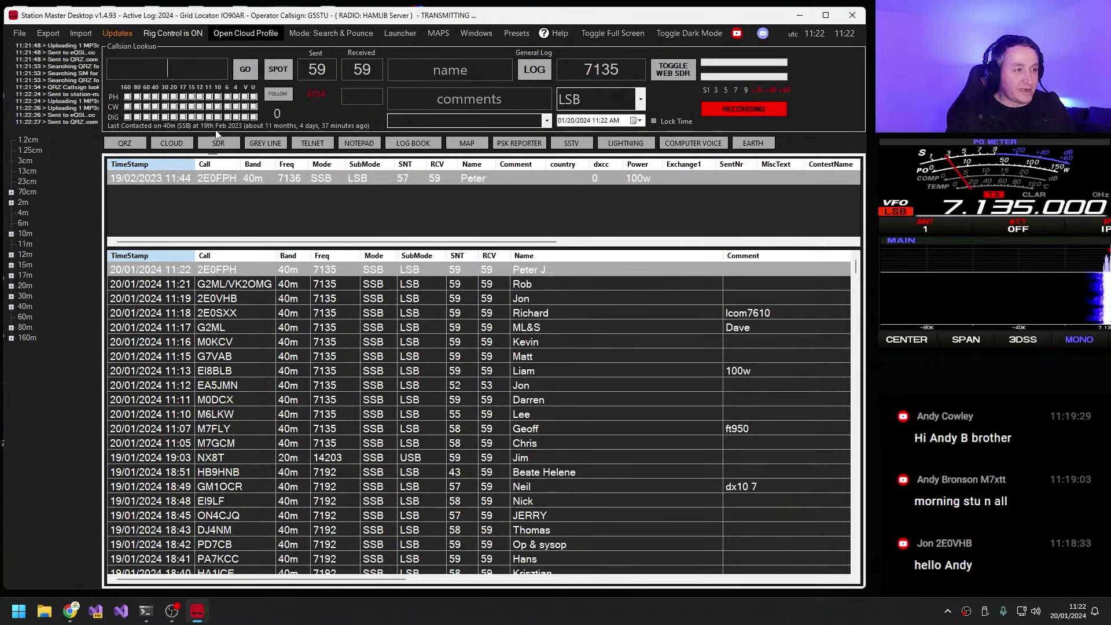
{"action": "type", "text": "M0"}
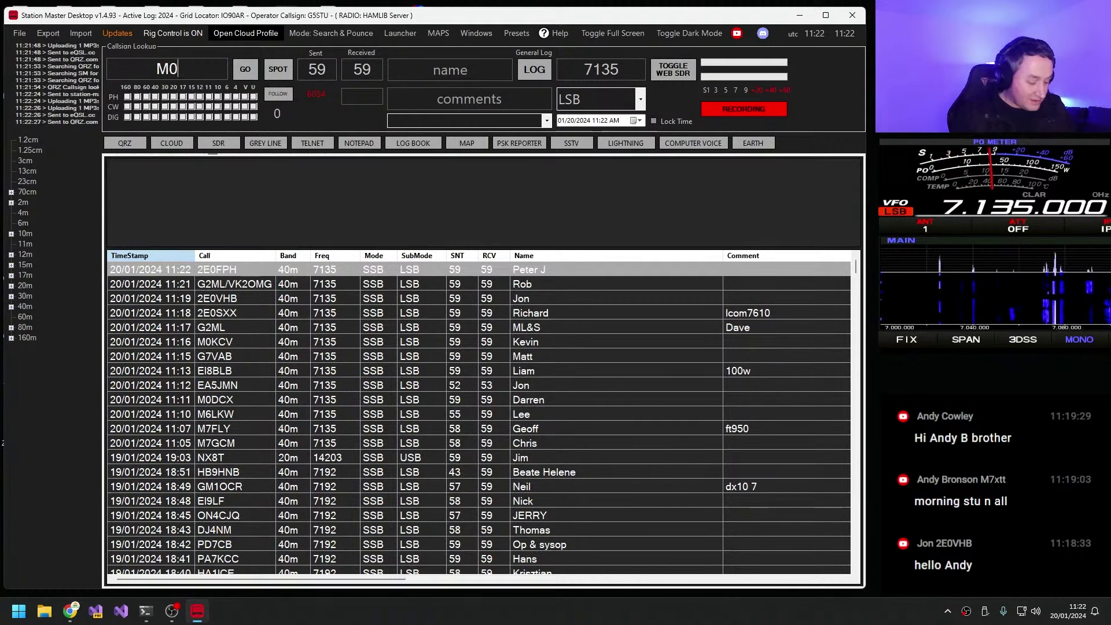
{"action": "type", "text": "XRD"}
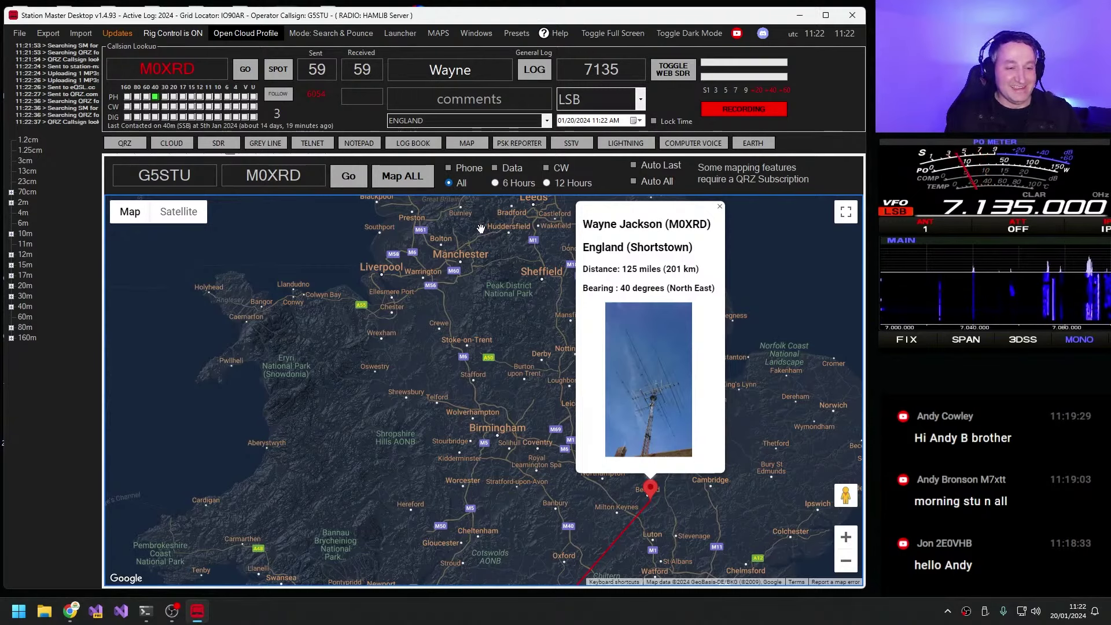
{"action": "left_click_drag", "start_coordinate": [481, 230], "coordinate": [507, 268]}
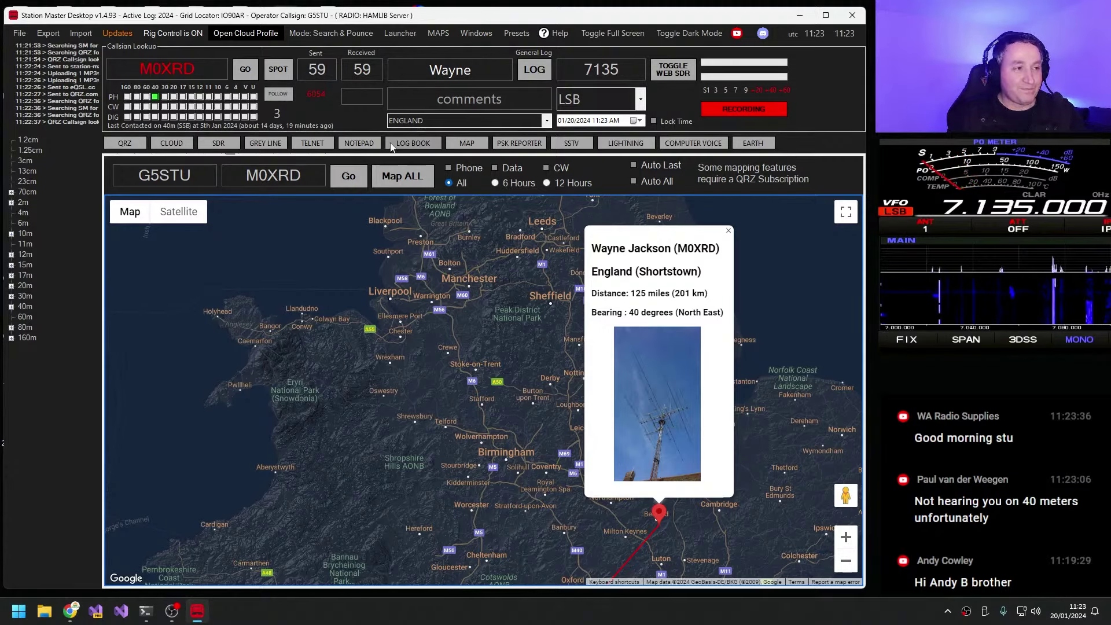
{"action": "left_click", "coordinate": [412, 143]}
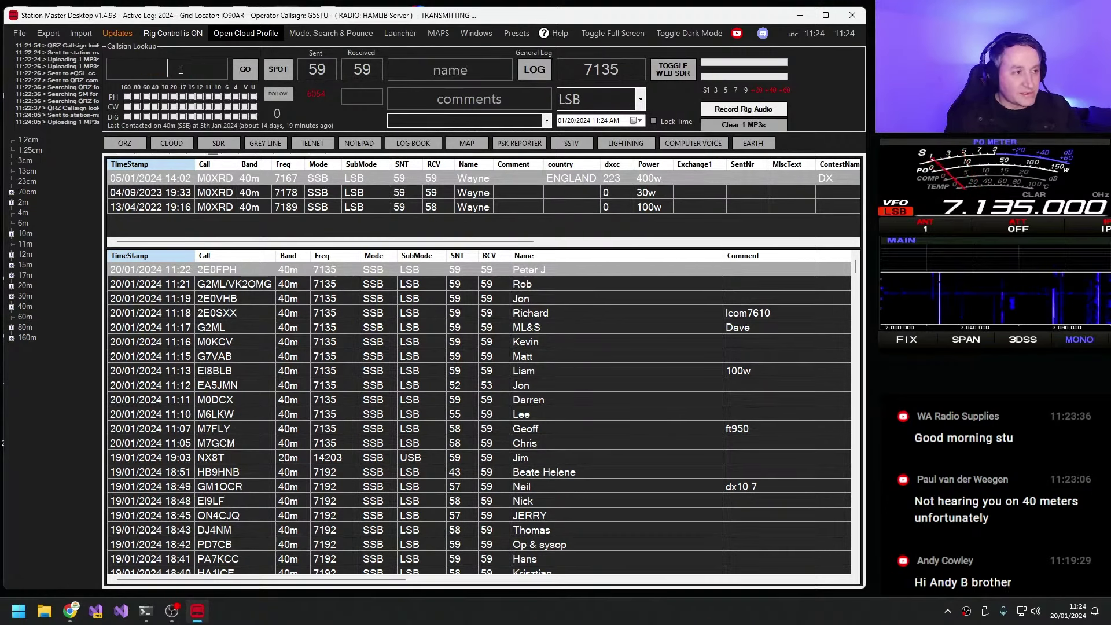
{"action": "type", "text": "M0TNY"}
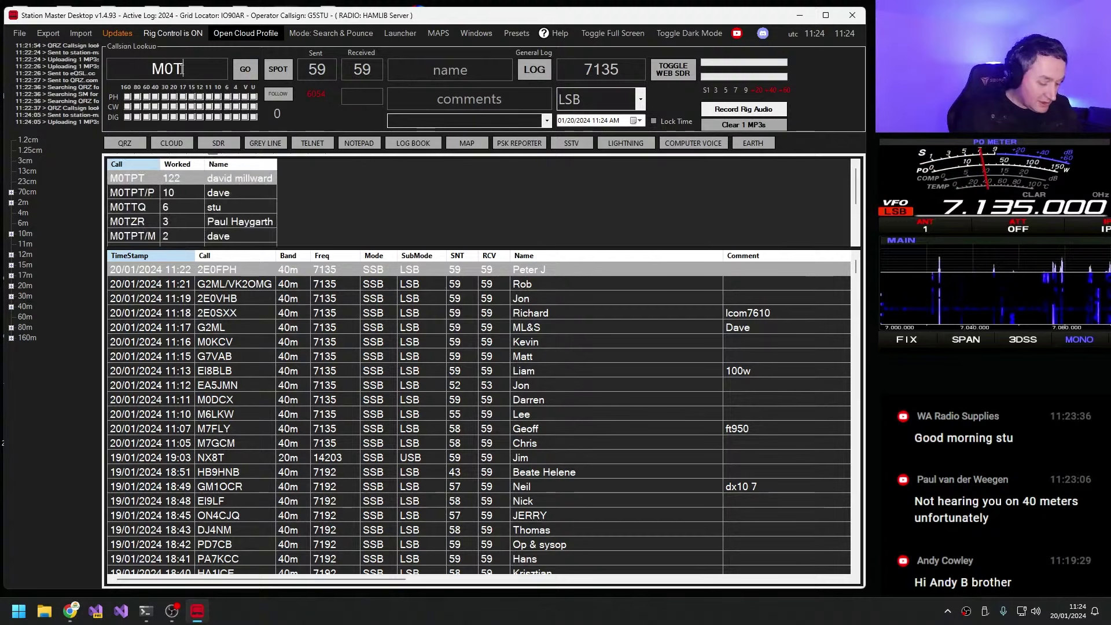
{"action": "key", "text": "Return"}
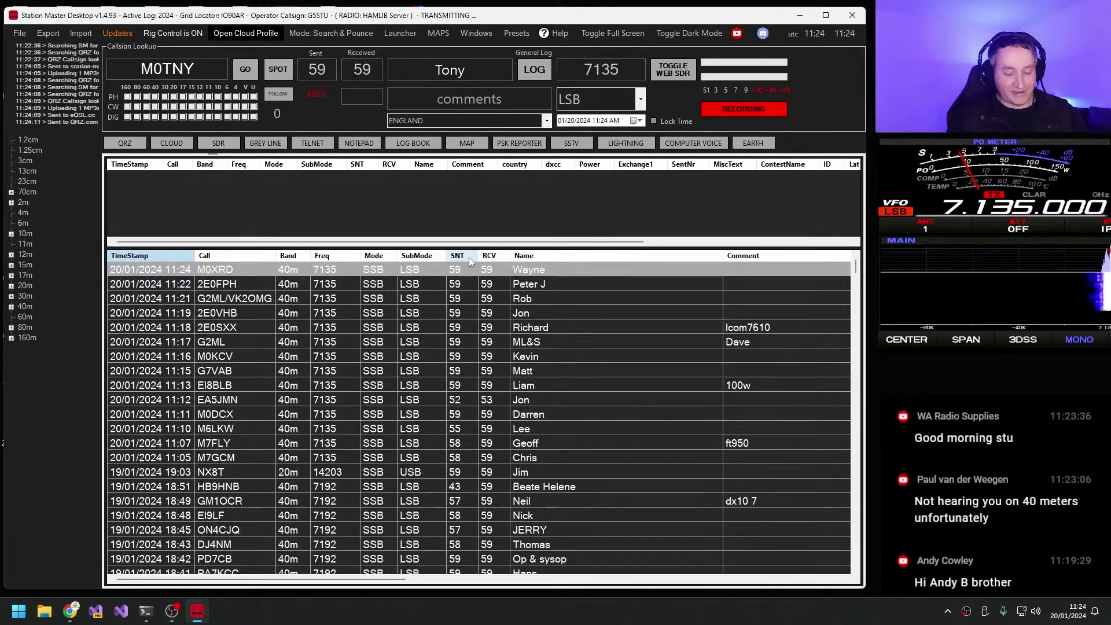
{"action": "left_click", "coordinate": [413, 143]}
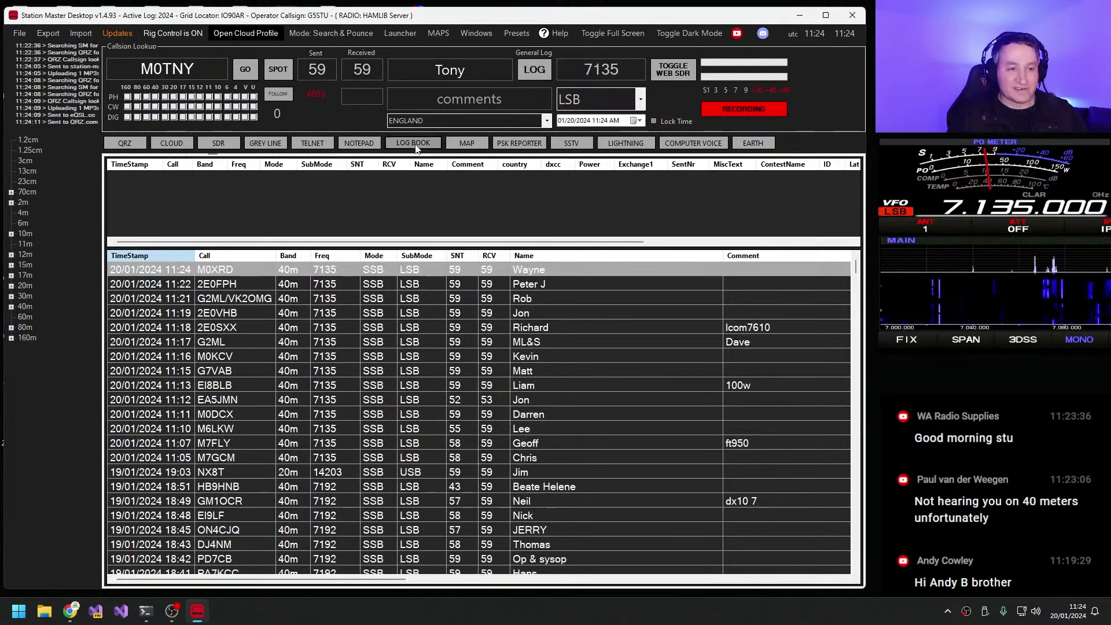
{"action": "left_click", "coordinate": [414, 145]}
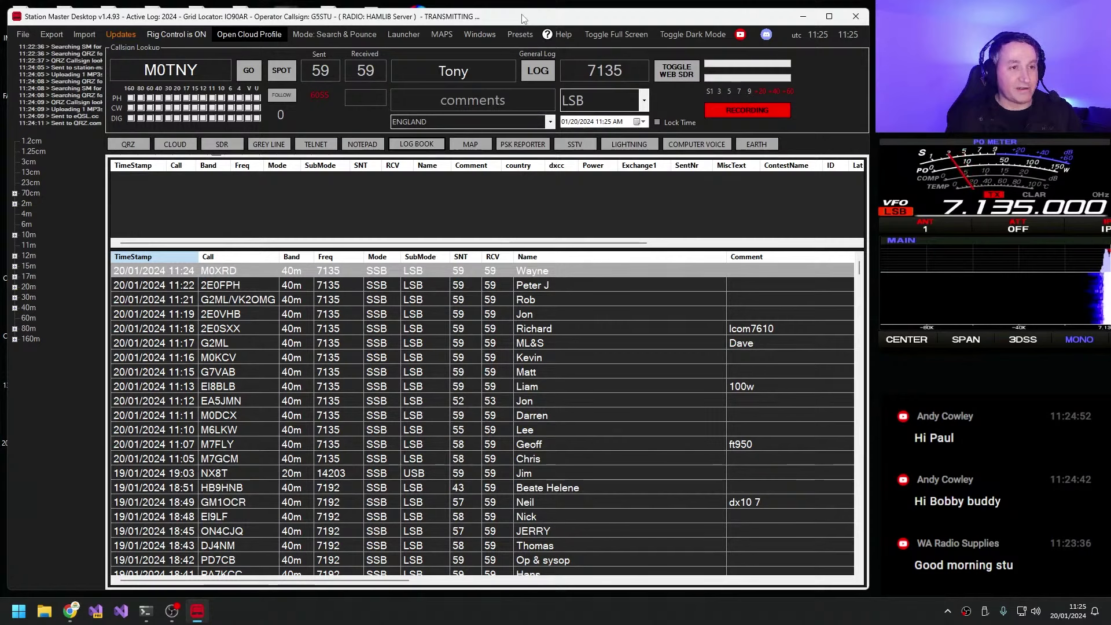
{"action": "left_click", "coordinate": [544, 67]}
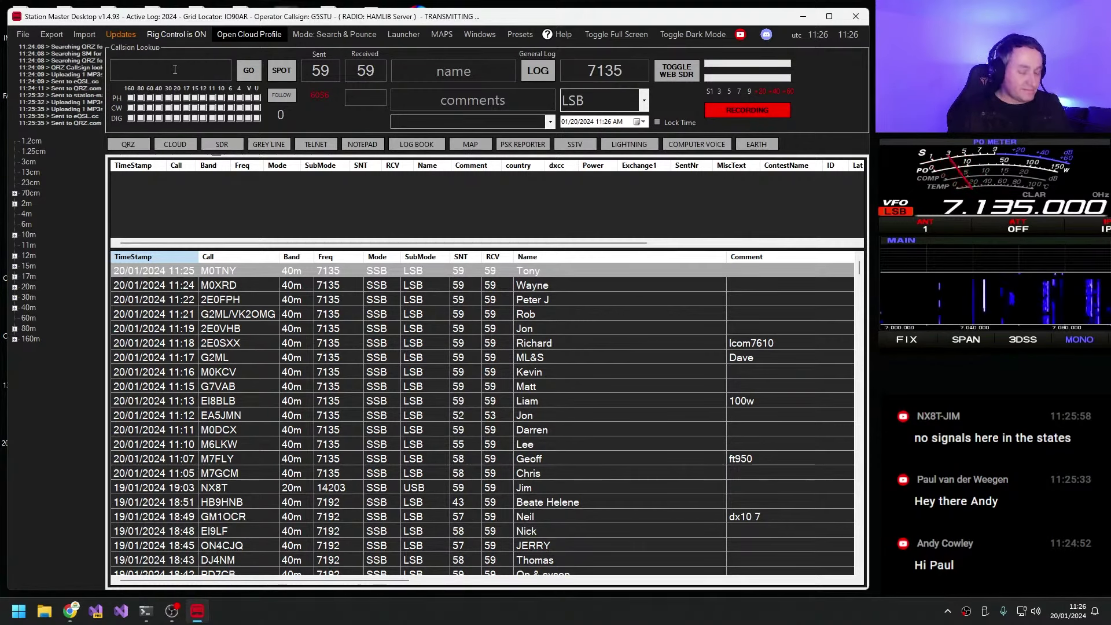
Start a new contact by entering a callsign beginning with MD5 in the callsign lookup
{"action": "type", "text": "MD5"}
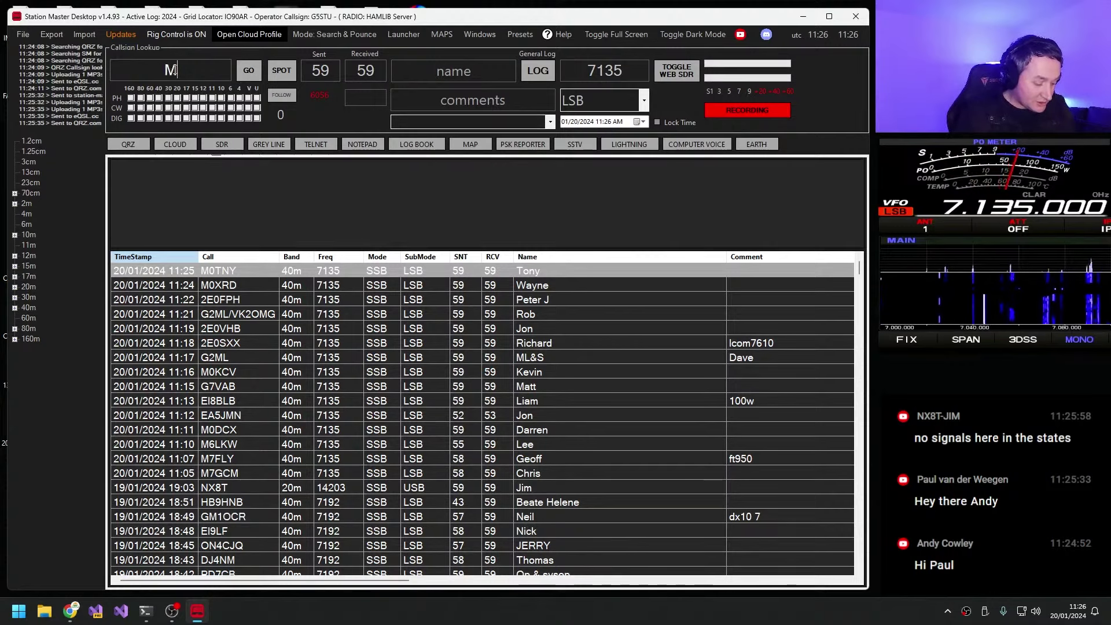